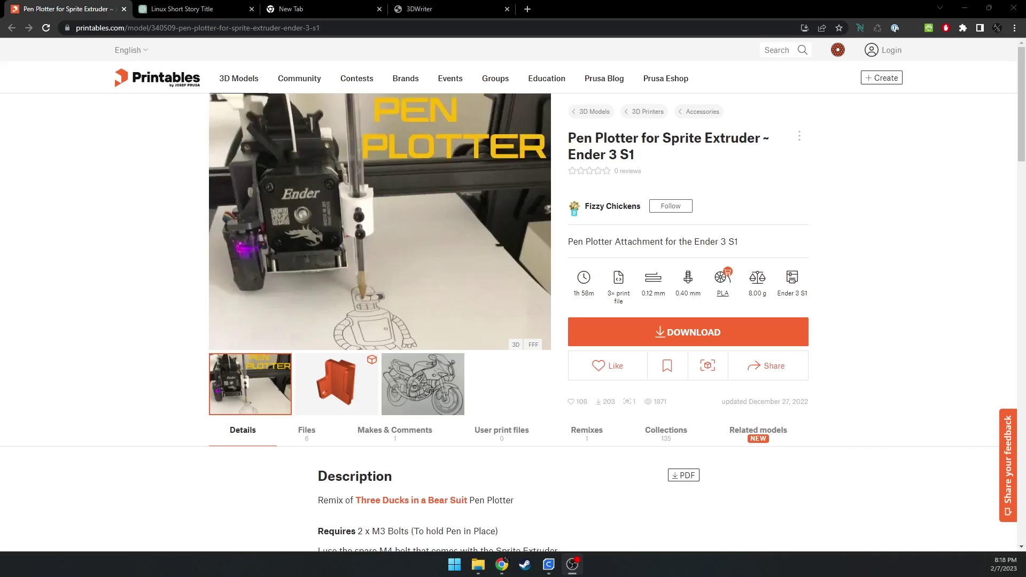
# Select the single-sentence Linux story in ChatGPT and view its handwriting version in 3DWriter.
pyautogui.click(171, 6)
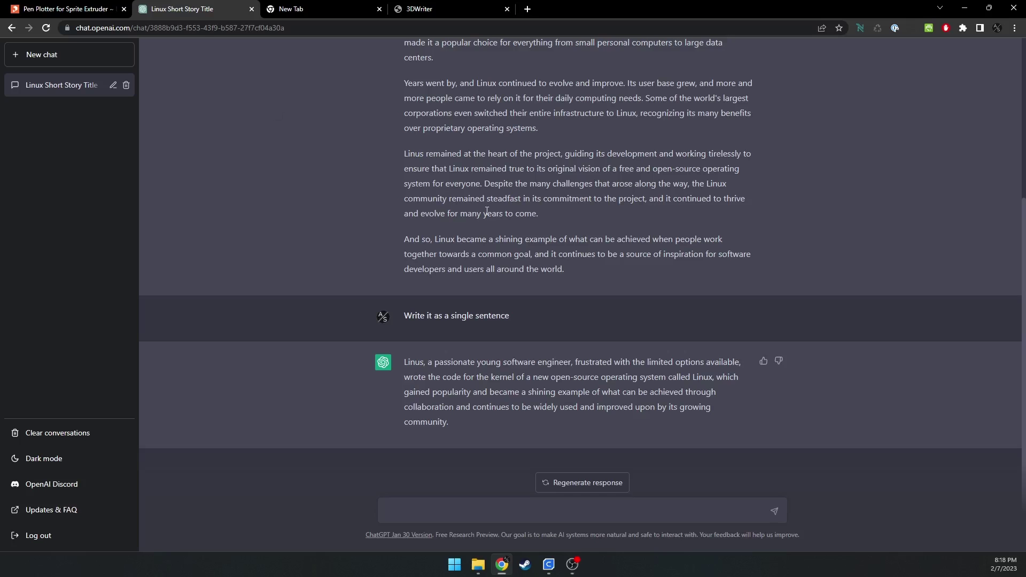
pyautogui.scroll(4, 482, 383)
pyautogui.moveTo(403, 58); pyautogui.dragTo(583, 59)
pyautogui.scroll(-4, 545, 281)
pyautogui.scroll(4, 427, 160)
pyautogui.scroll(-4, 563, 337)
pyautogui.moveTo(507, 444); pyautogui.dragTo(402, 362)
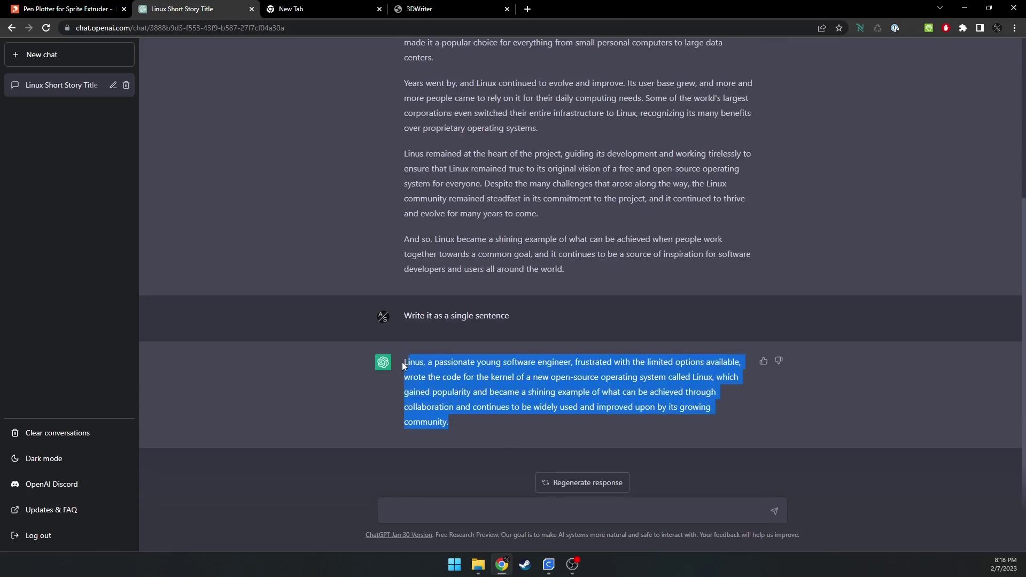
pyautogui.moveTo(476, 419); pyautogui.dragTo(396, 362)
pyautogui.click(331, 9)
pyautogui.click(401, 9)
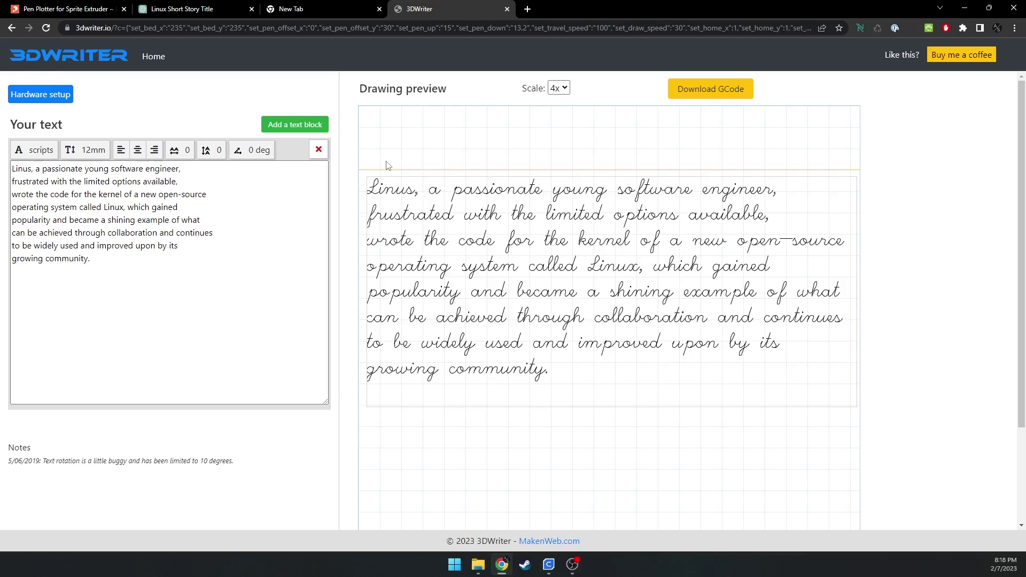
# Review the start and end G-code, nozzle offset and slicer settings on the Printables pen plotter page, checking against the 3DWriter preview.
pyautogui.hotkey('ctrl', '1')
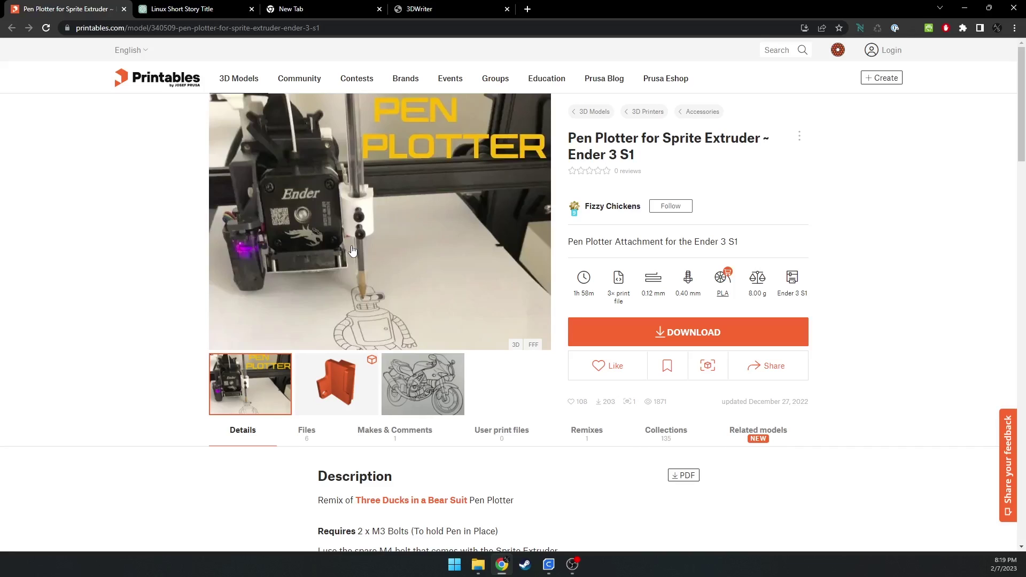
pyautogui.scroll(-10, 353, 251)
pyautogui.moveTo(492, 374); pyautogui.dragTo(293, 255)
pyautogui.click(296, 254)
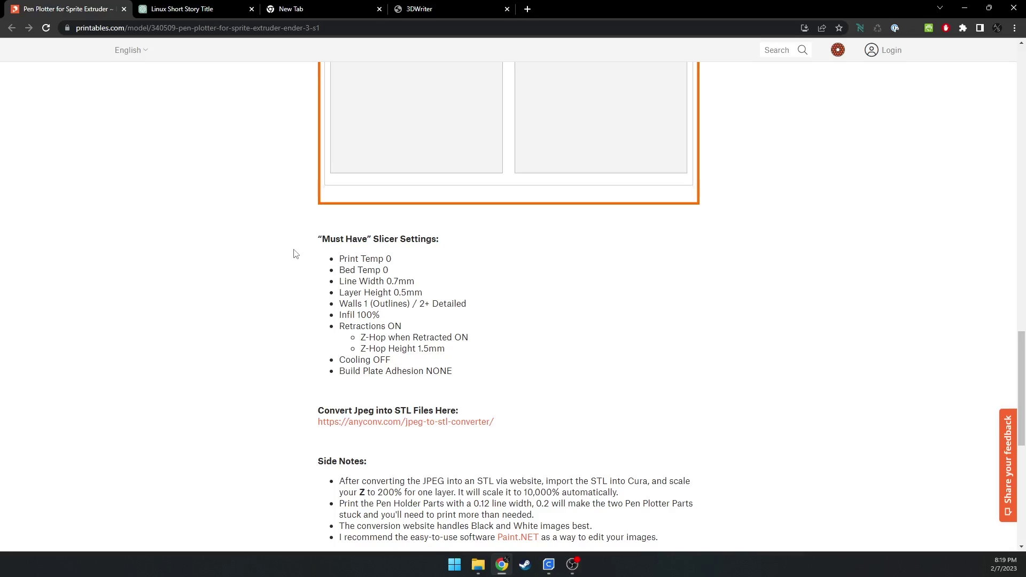
pyautogui.scroll(9, 378, 258)
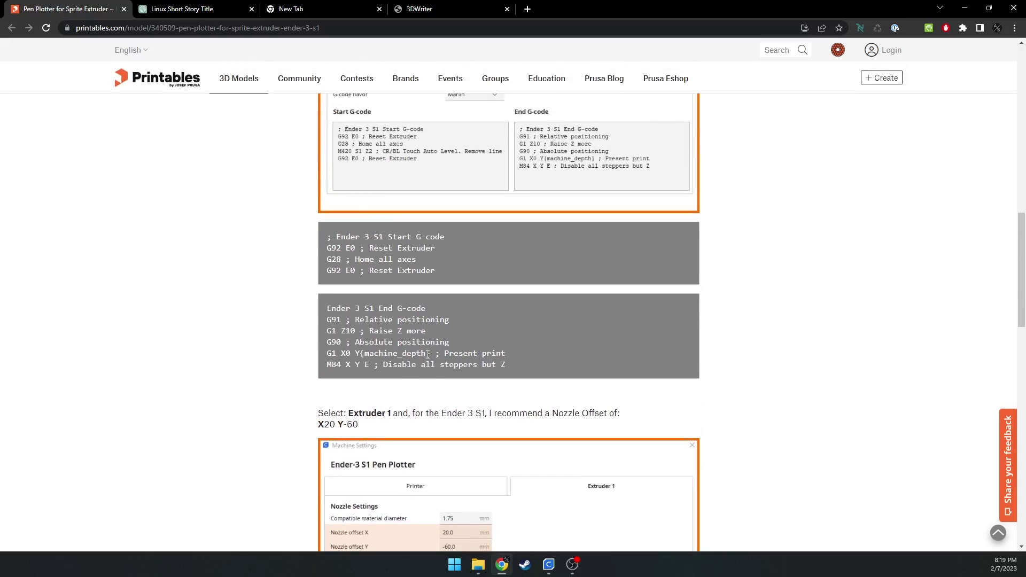
pyautogui.scroll(4, 428, 355)
pyautogui.scroll(3, 454, 357)
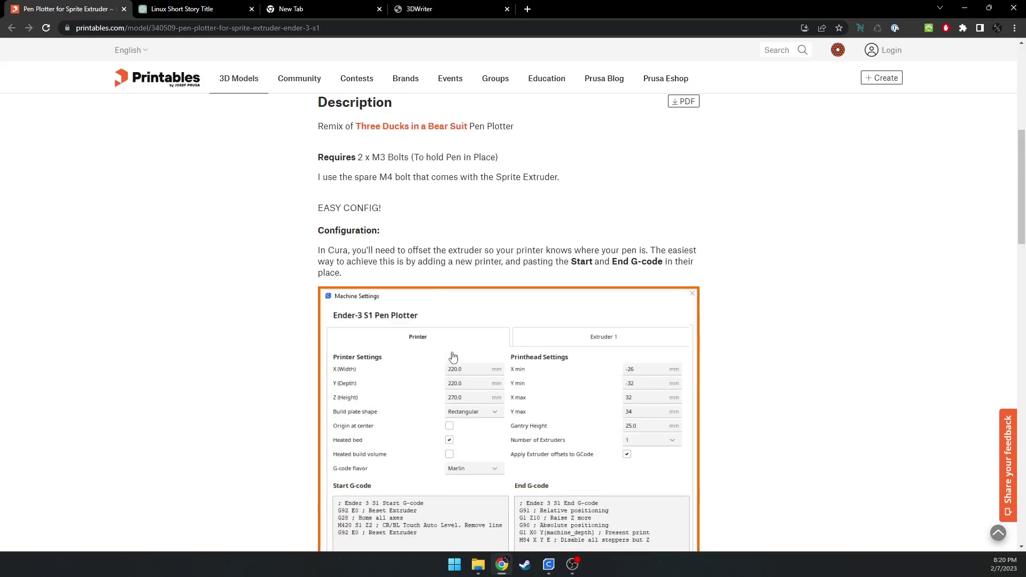
pyautogui.scroll(7, 457, 347)
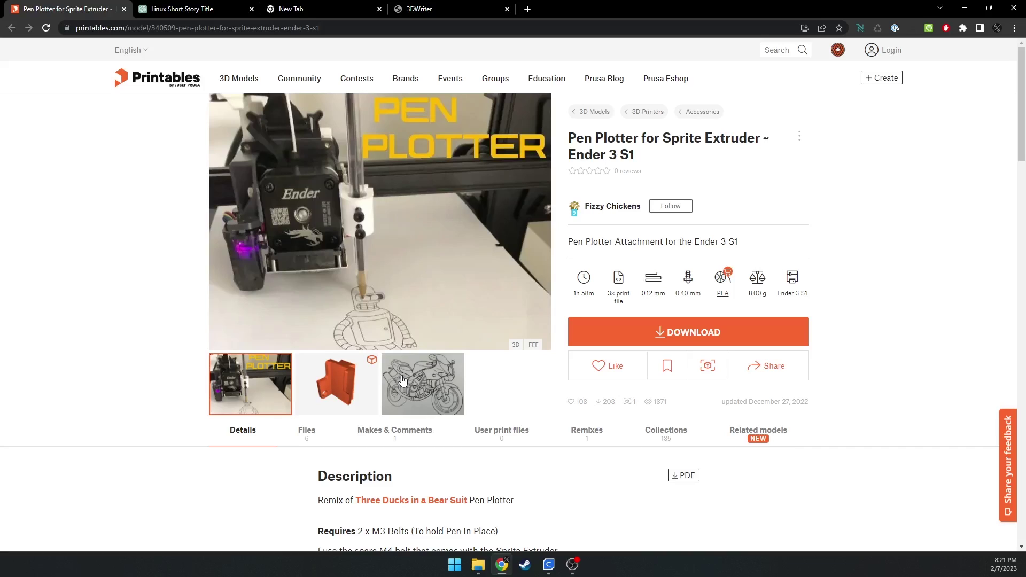
pyautogui.click(447, 9)
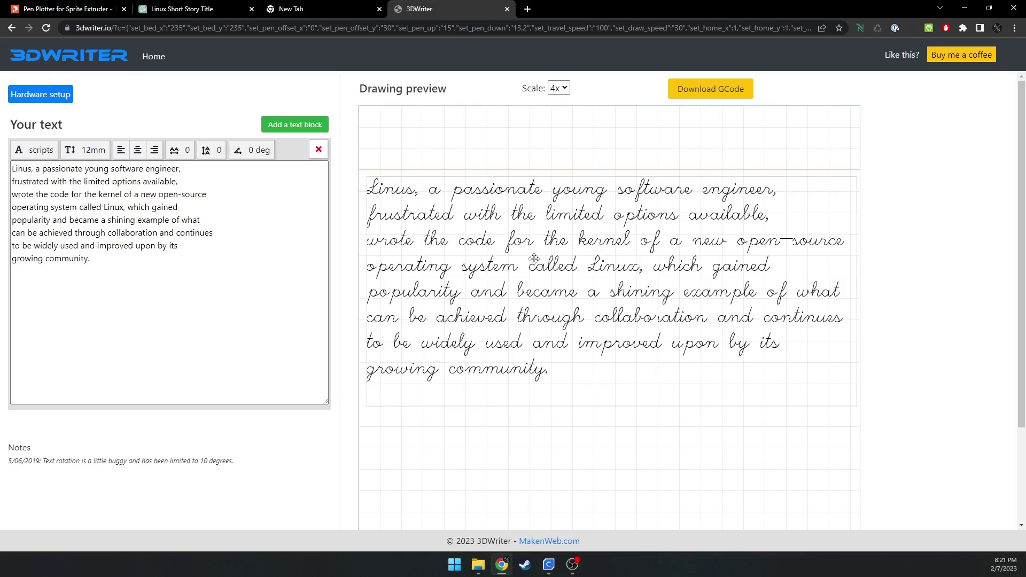
pyautogui.hotkey('ctrl', 'Tab')
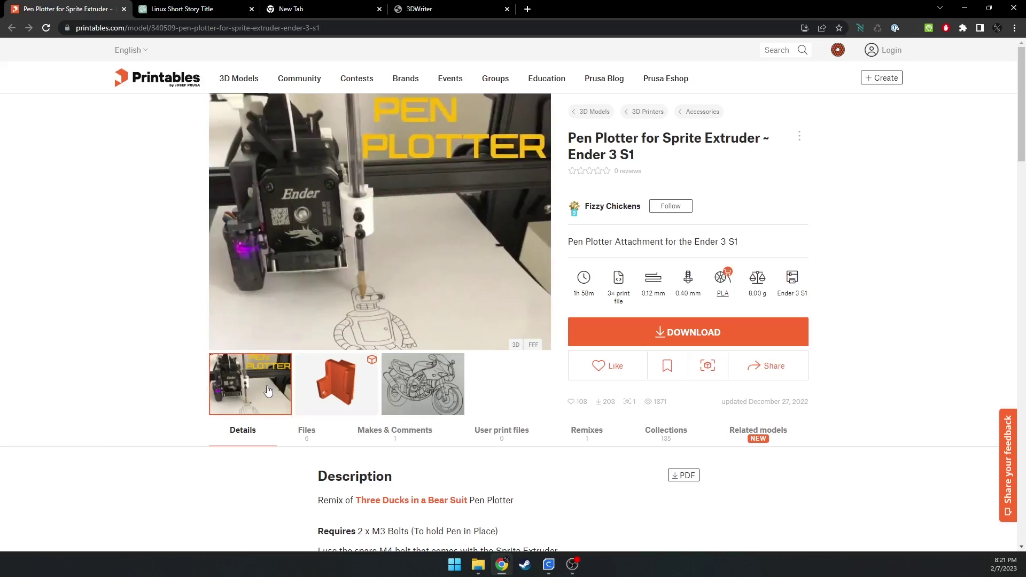
pyautogui.moveTo(333, 404)
# Go back to the ChatGPT conversation, highlight the single-sentence Linux story again and clear the selection.
pyautogui.click(214, 12)
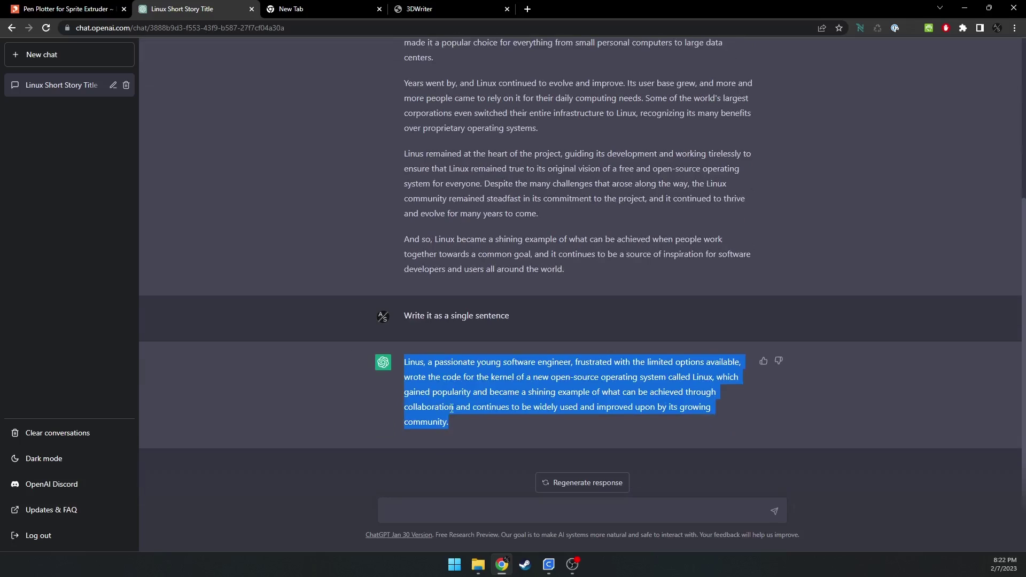
pyautogui.click(494, 432)
pyautogui.moveTo(486, 424); pyautogui.dragTo(397, 364)
pyautogui.click(437, 379)
pyautogui.click(475, 426)
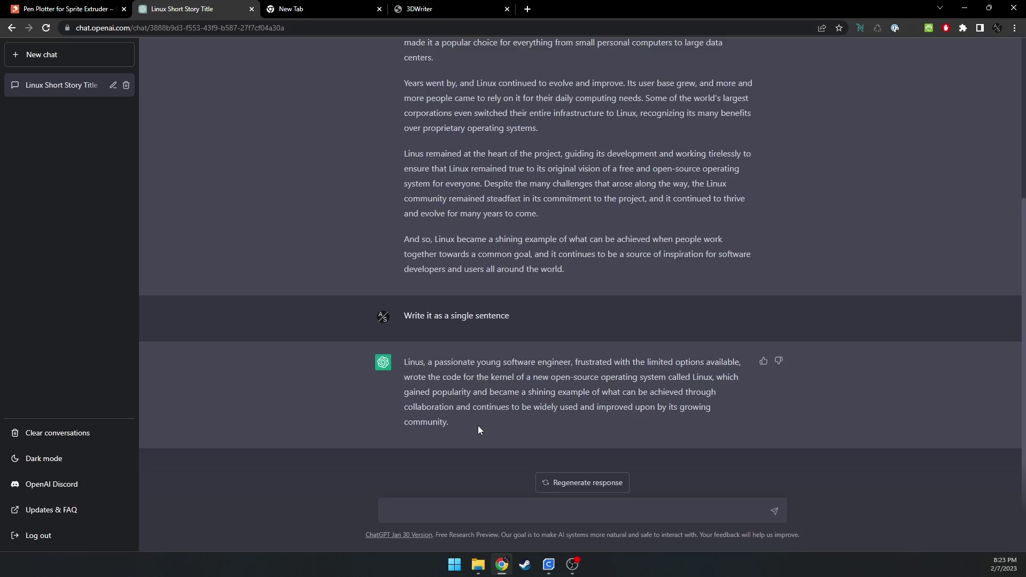
# Place the 3DWriter page right after the ChatGPT one and download the handwriting as G-code.
pyautogui.moveTo(416, 4); pyautogui.dragTo(299, 6)
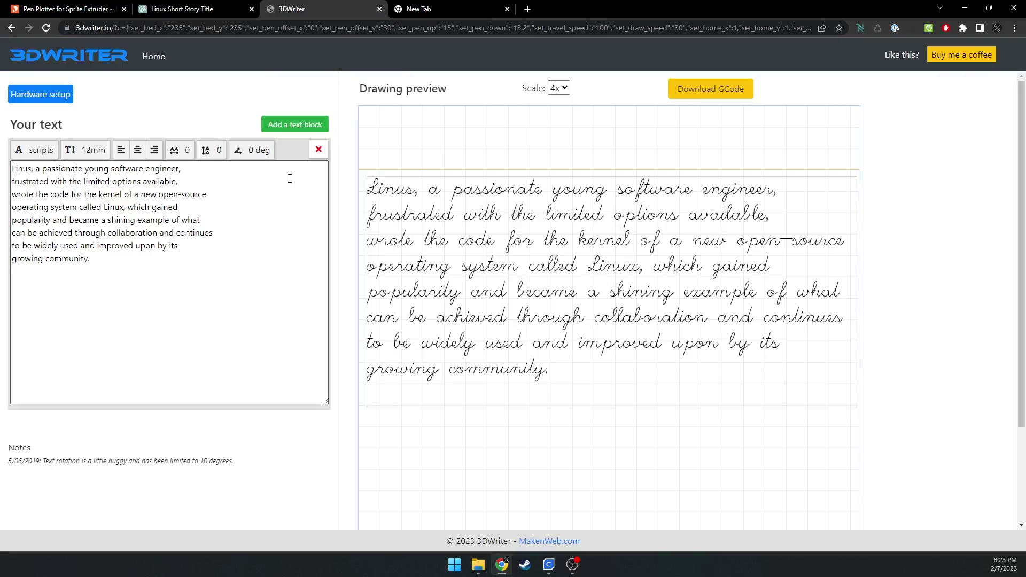
pyautogui.click(679, 92)
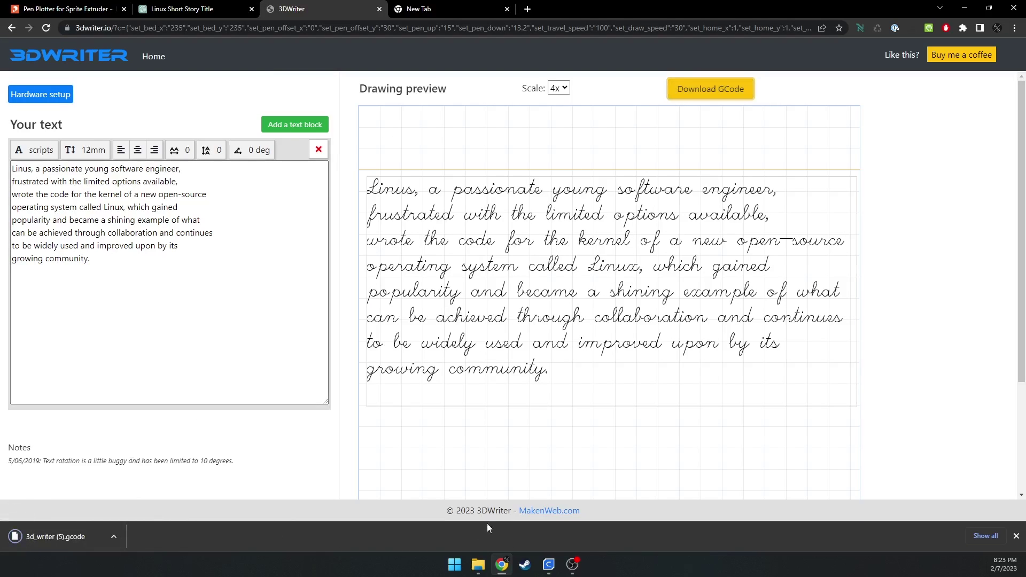
# Switch to UltiMaker Cura, reposition its window and minimize the browser so only Cura is on the desktop.
pyautogui.click(547, 564)
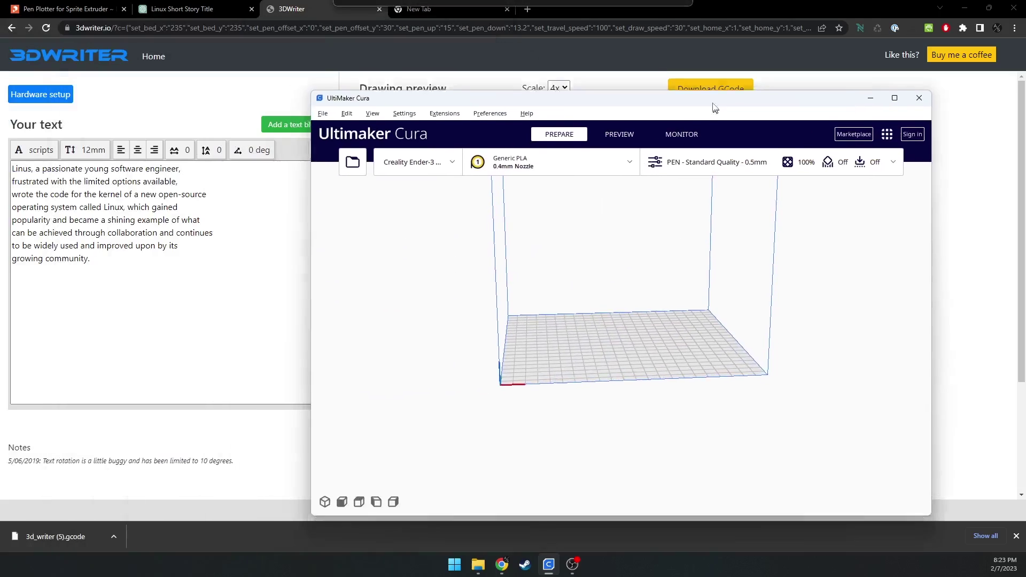
pyautogui.moveTo(713, 105); pyautogui.dragTo(622, 70)
pyautogui.click(989, 8)
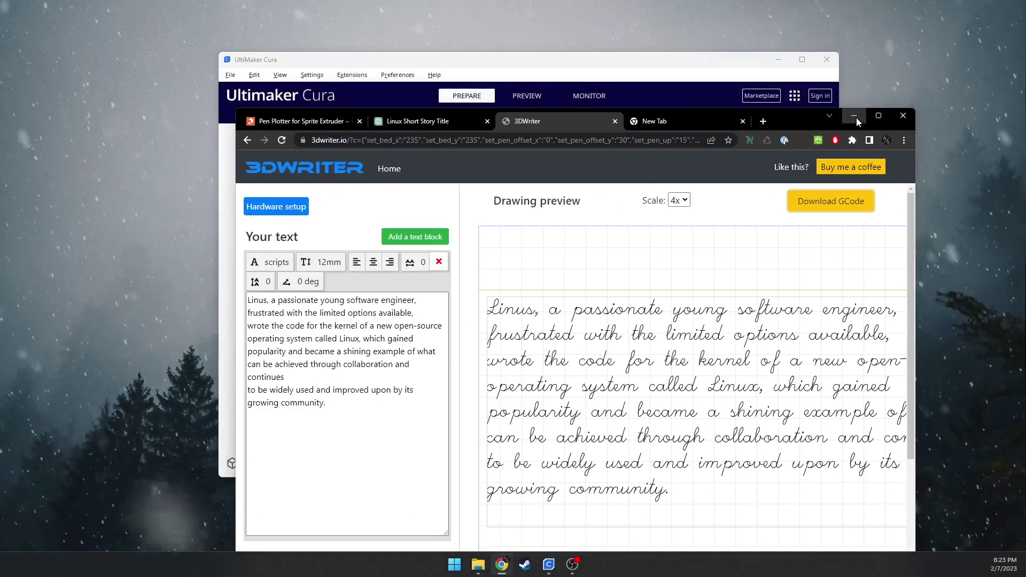
pyautogui.click(856, 118)
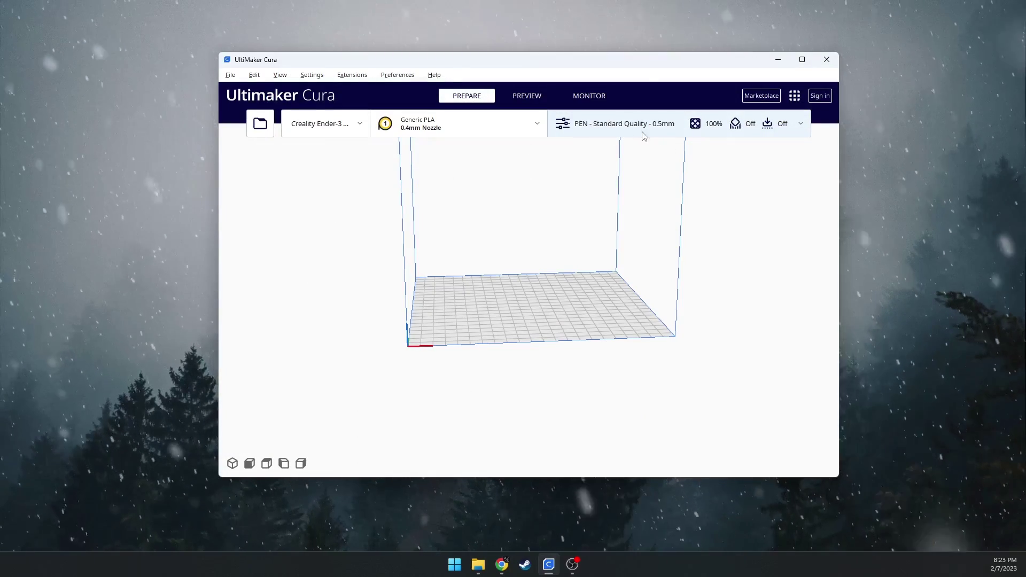
# Look through the PEN profile's print setting categories and collapse the Build Plate Adhesion section.
pyautogui.click(604, 129)
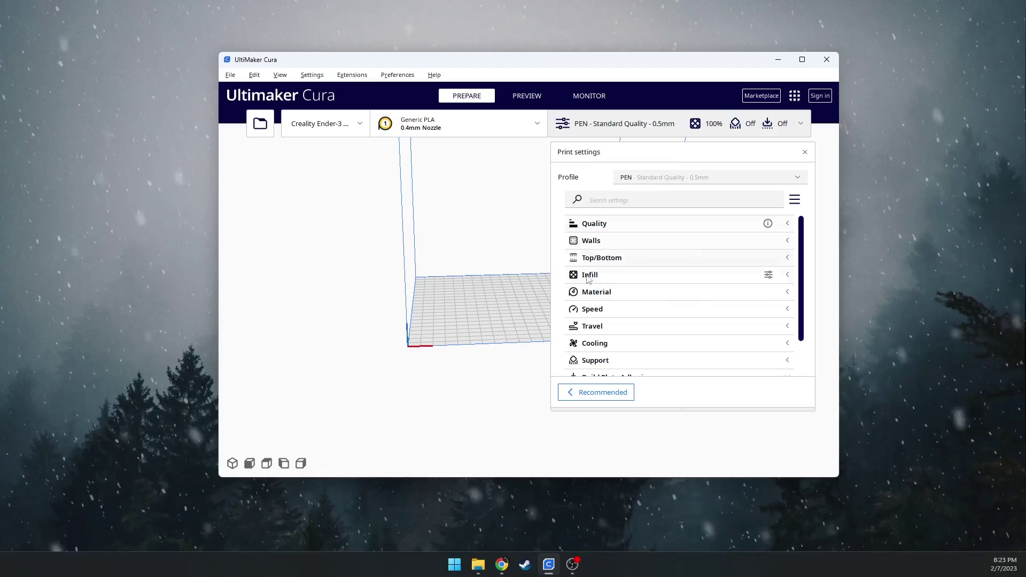
pyautogui.scroll(-2, 618, 259)
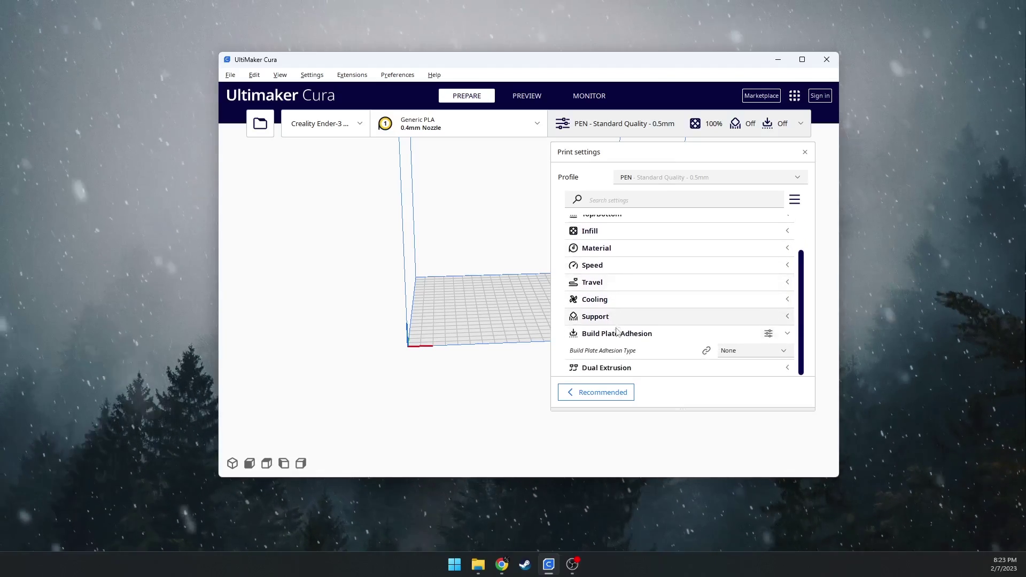
pyautogui.scroll(3, 642, 319)
pyautogui.scroll(1, 659, 321)
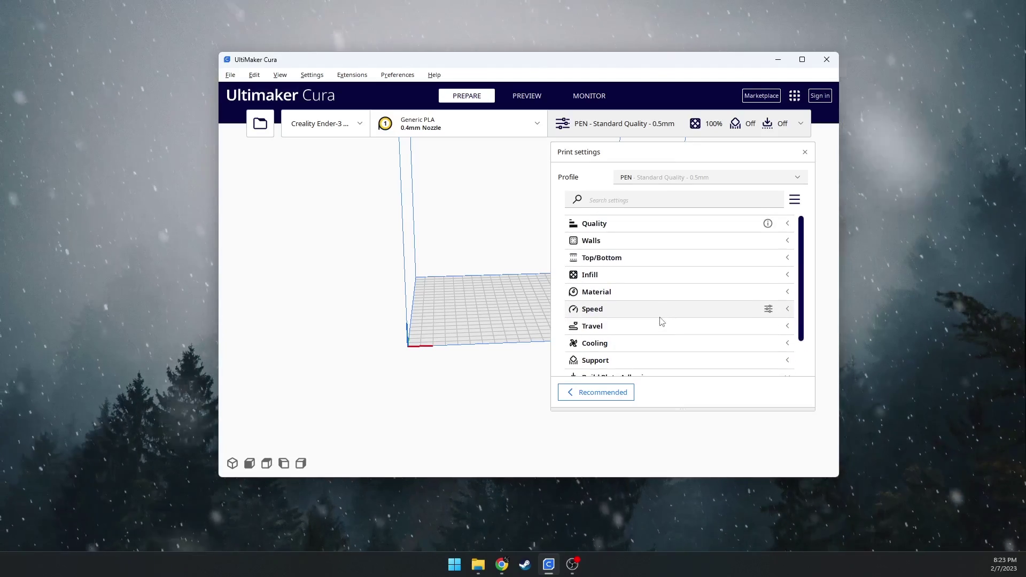
pyautogui.click(623, 359)
pyautogui.scroll(-2, 695, 343)
pyautogui.click(695, 326)
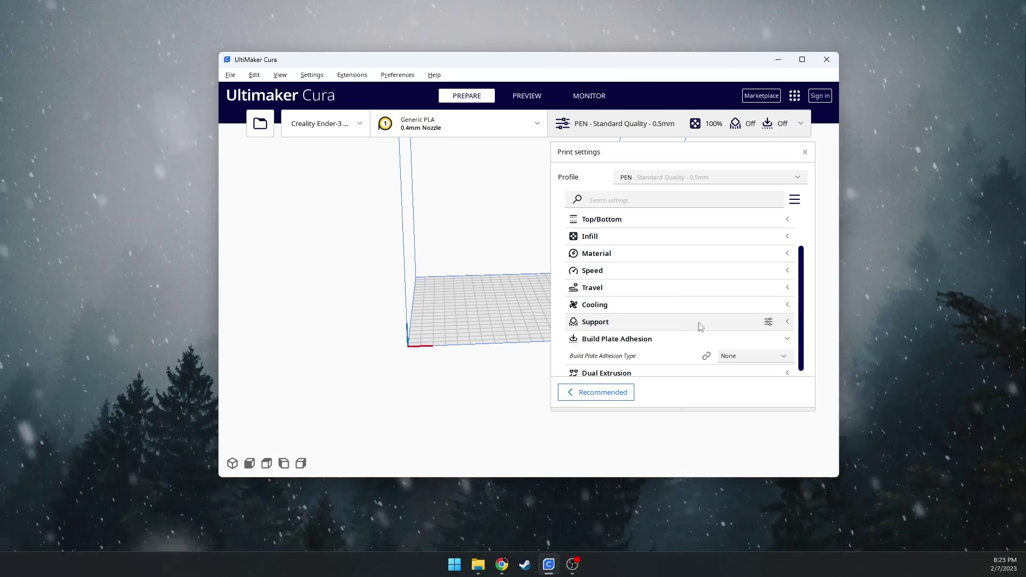
pyautogui.click(663, 345)
pyautogui.scroll(2, 642, 331)
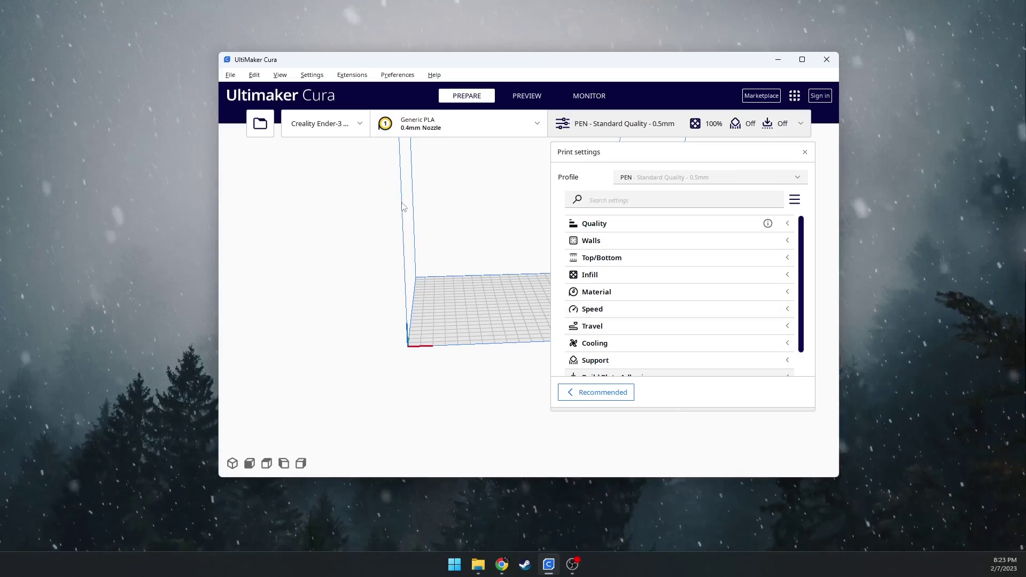
# Open 3d_writer (5).gcode from the Downloads folder in Cura.
pyautogui.click(260, 123)
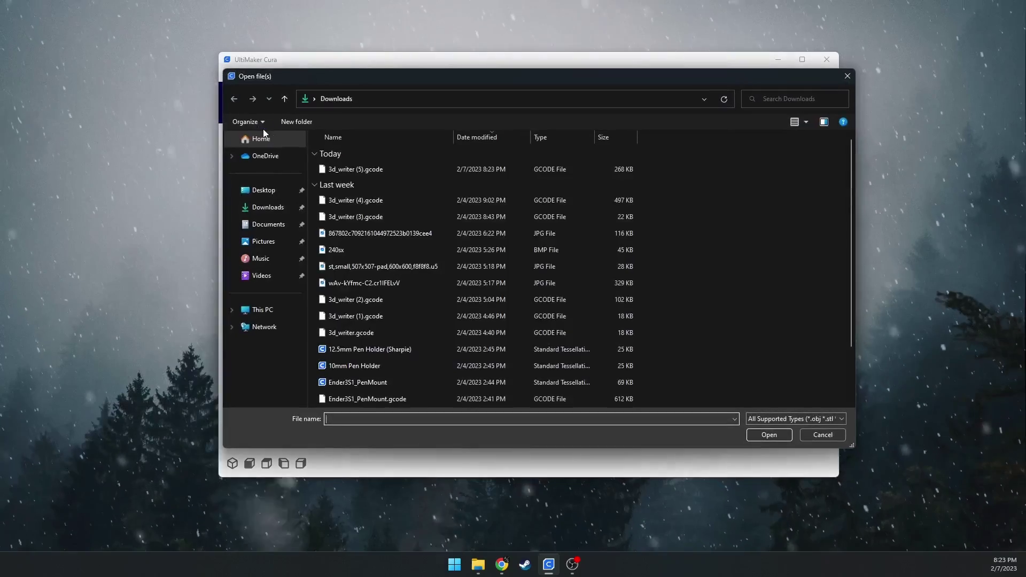
pyautogui.click(380, 171)
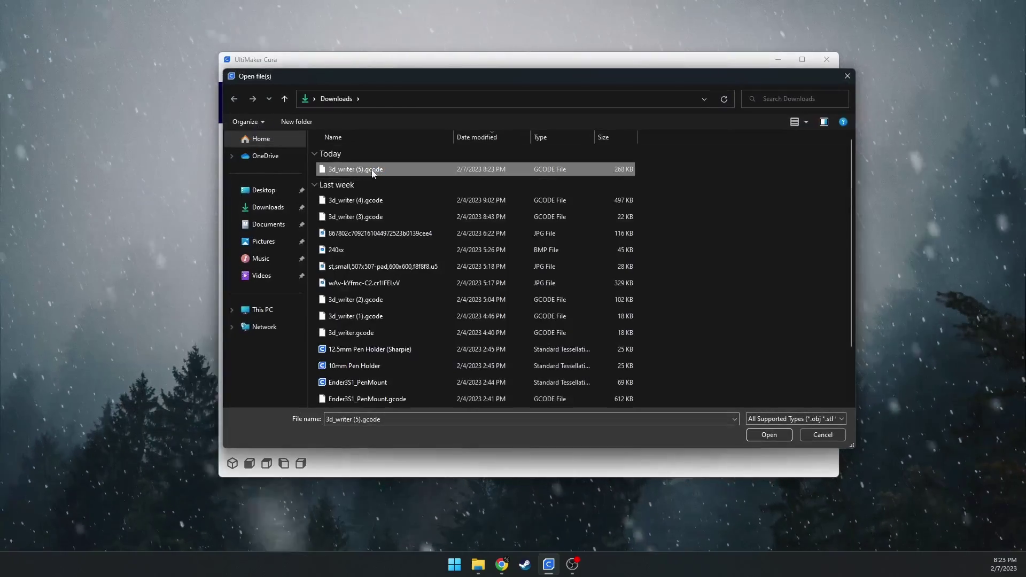
pyautogui.click(757, 436)
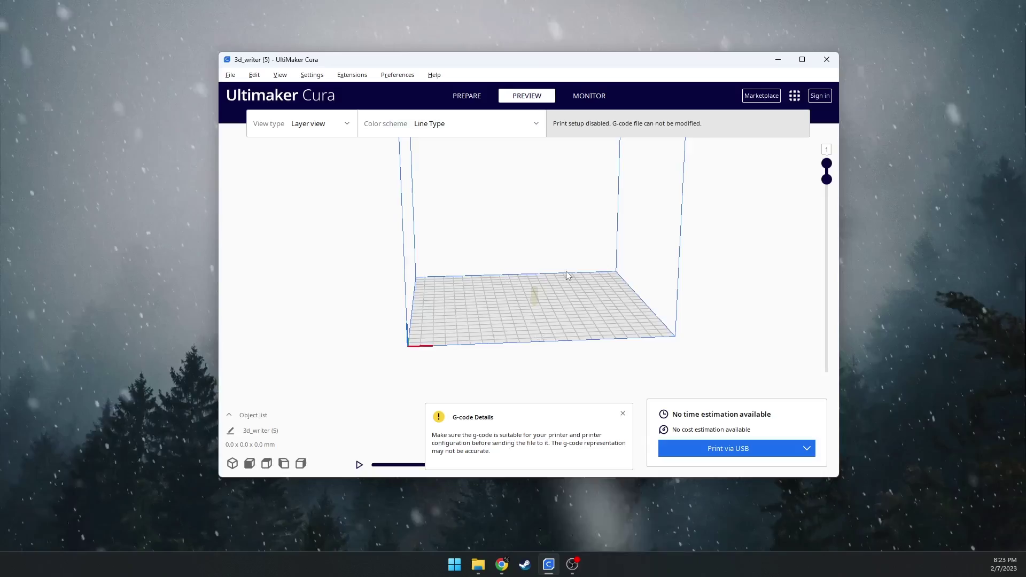
# Dismiss the G-code notice and simulate the pen's path over the build plate, playing and scrubbing through the layer preview.
pyautogui.moveTo(566, 271); pyautogui.dragTo(566, 299, button='right')
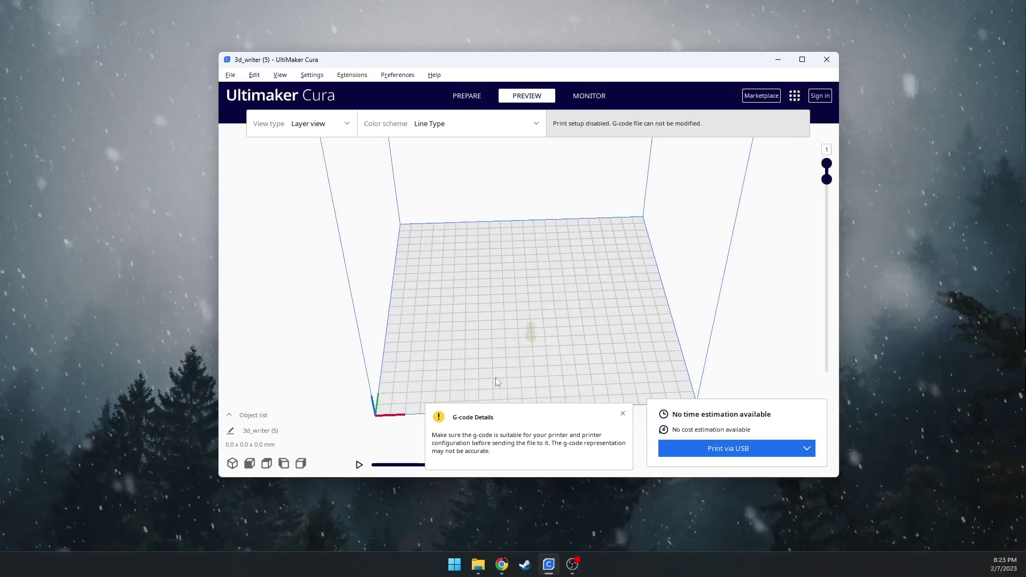
pyautogui.click(622, 414)
pyautogui.moveTo(623, 416); pyautogui.dragTo(597, 389, button='right')
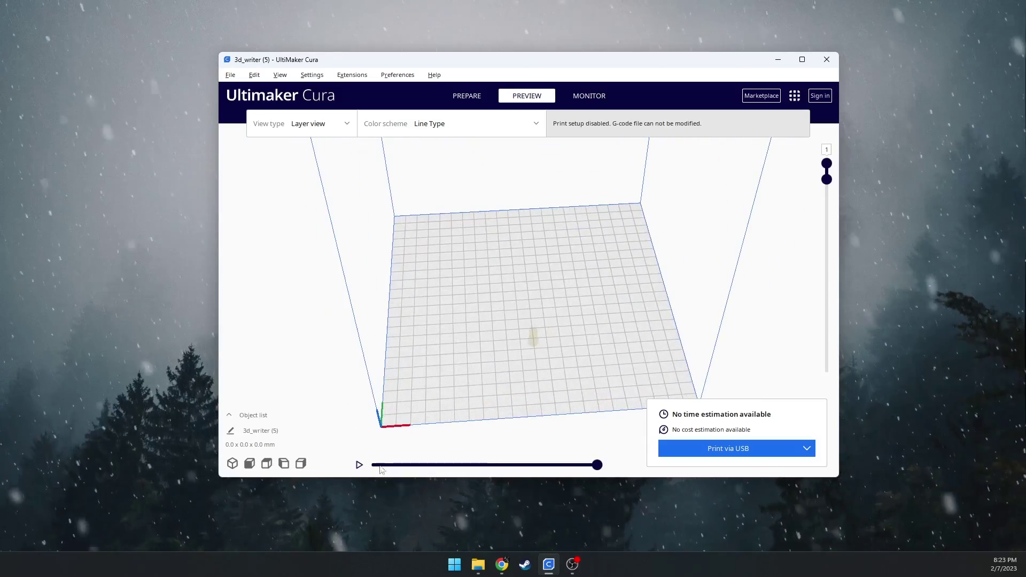
pyautogui.click(360, 465)
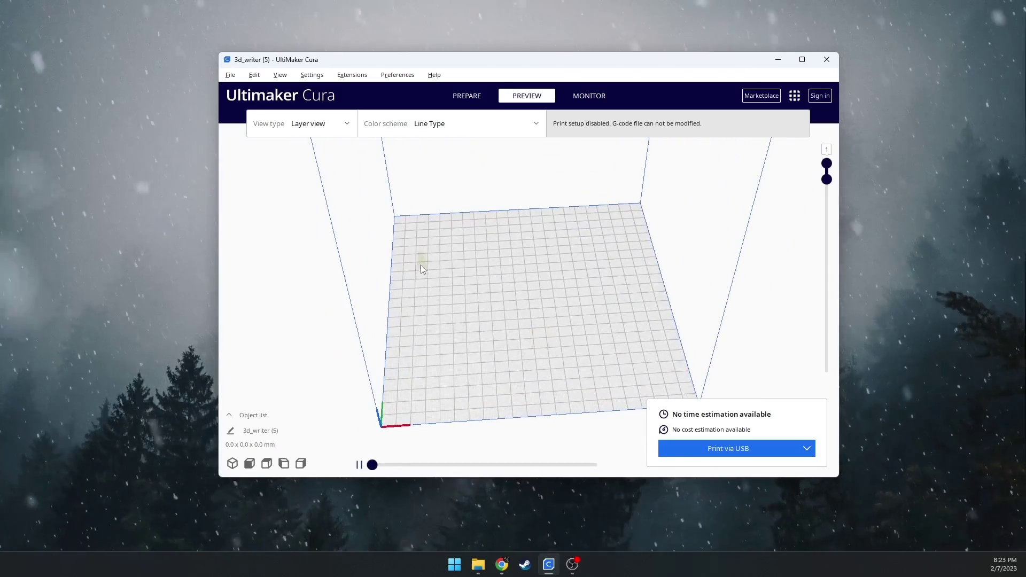
pyautogui.moveTo(377, 465)
pyautogui.mouseDown()
pyautogui.moveTo(619, 476)
pyautogui.moveTo(366, 467)
pyautogui.mouseUp()
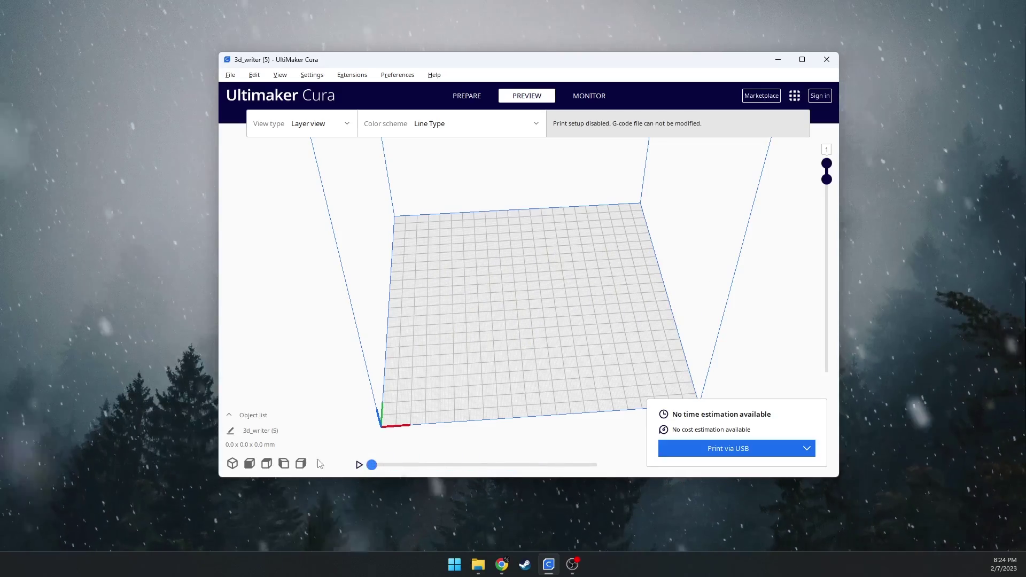
pyautogui.moveTo(428, 390)
pyautogui.mouseDown(button='right')
pyautogui.moveTo(419, 350)
pyautogui.moveTo(426, 406)
pyautogui.mouseUp(button='right')
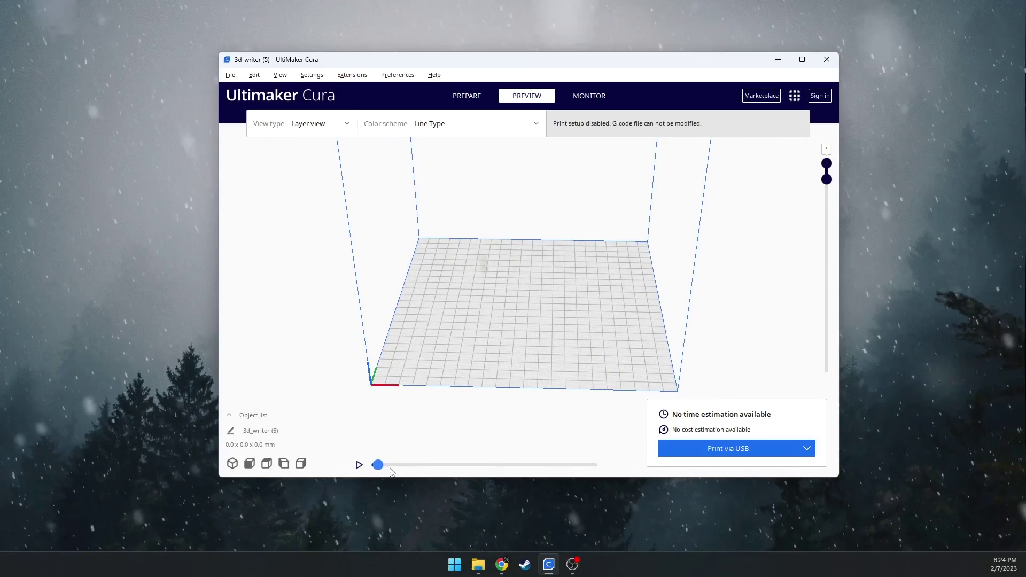
pyautogui.moveTo(373, 465); pyautogui.dragTo(538, 458)
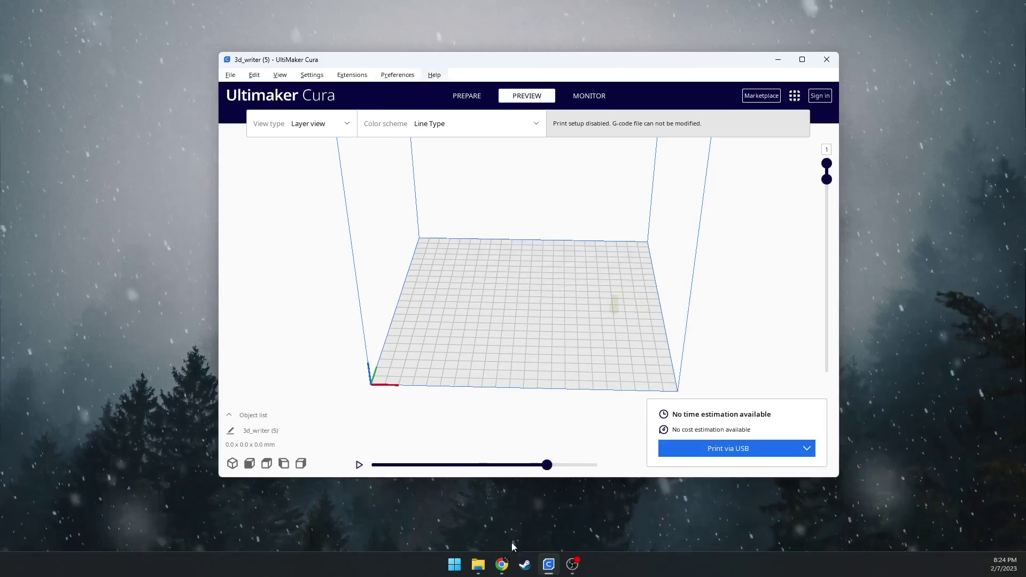
# Return to 3DWriter, set the text size to 8 mm and move the text block to mid-width just below the guide line.
pyautogui.click(501, 565)
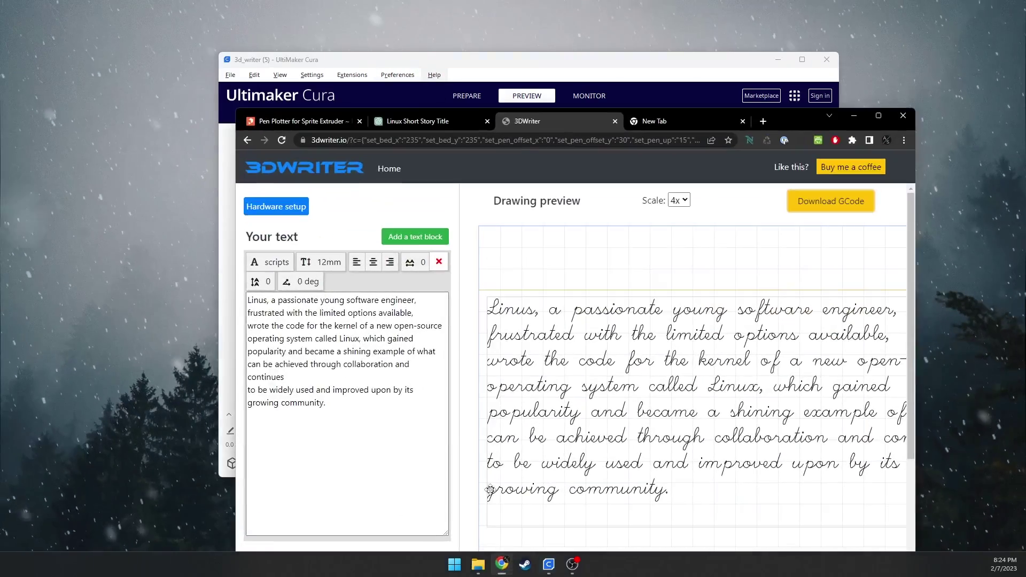
pyautogui.doubleClick(785, 120)
pyautogui.click(90, 163)
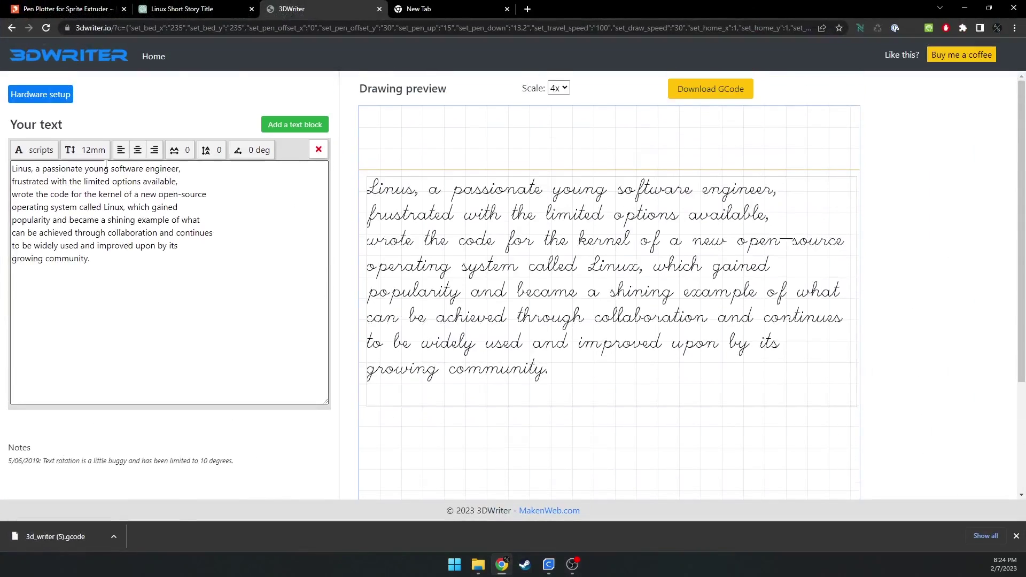
pyautogui.click(91, 159)
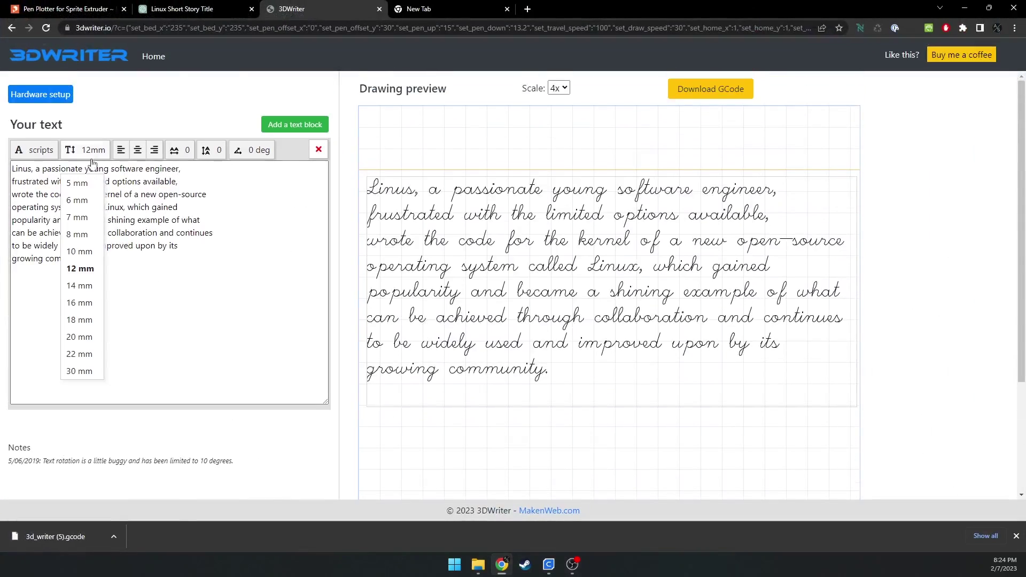
pyautogui.click(84, 235)
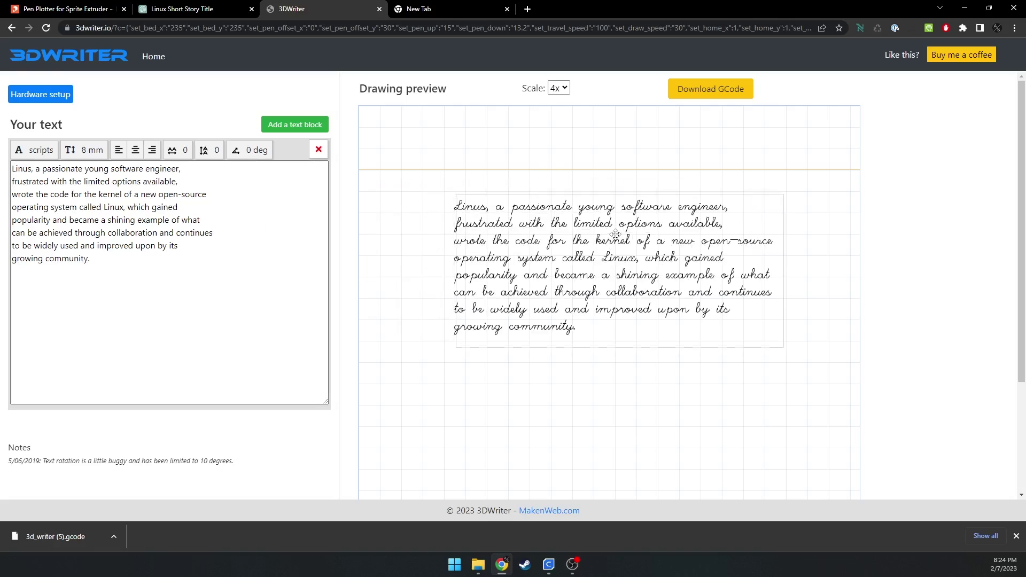
pyautogui.moveTo(615, 235); pyautogui.dragTo(616, 244)
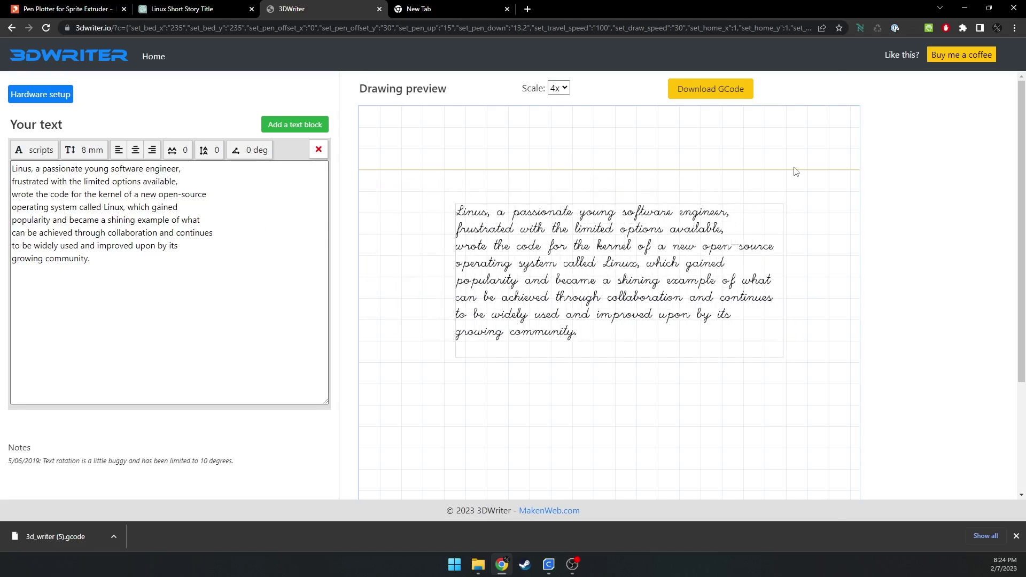
# Download the resized text's G-code and start printing 3d_writer (6) from Cura via USB.
pyautogui.click(711, 89)
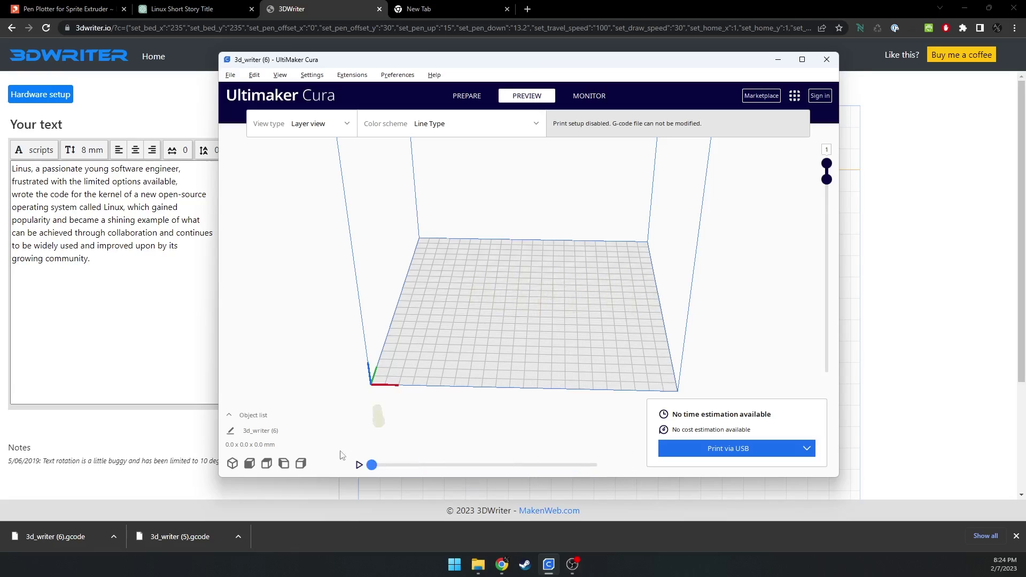
pyautogui.moveTo(465, 292); pyautogui.dragTo(477, 285, button='right')
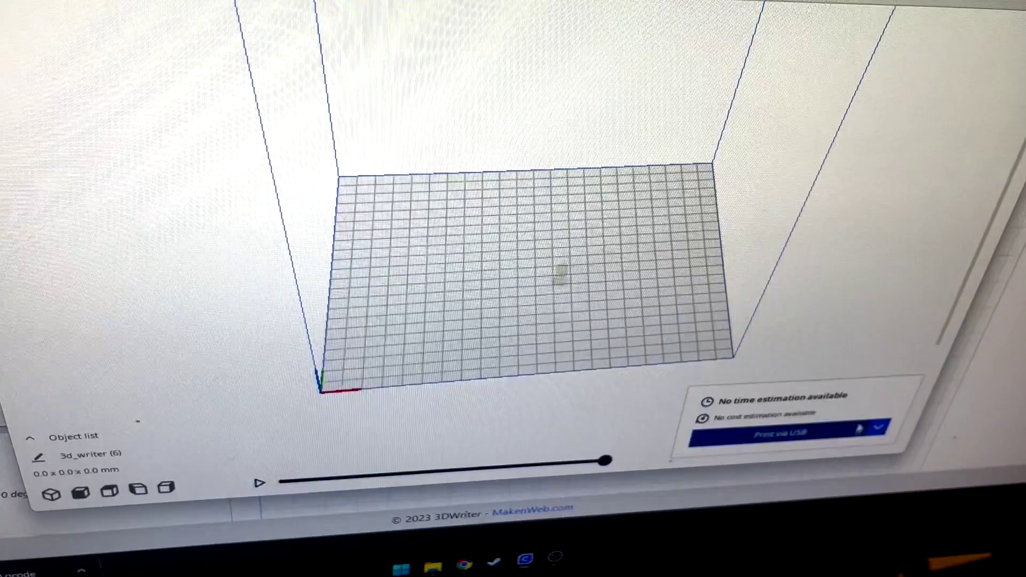
pyautogui.click(892, 428)
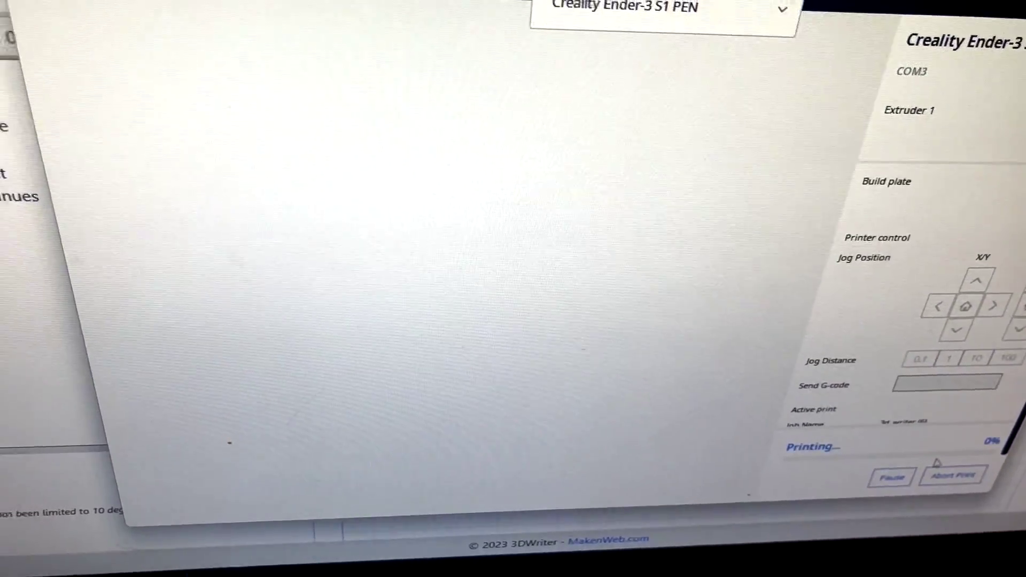